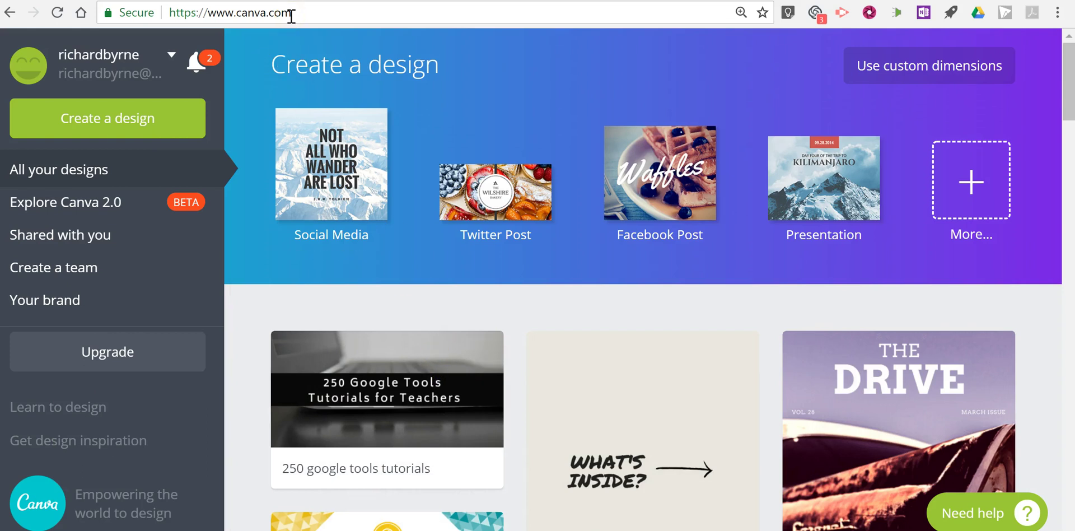
Step: Show all design types and scroll down to the Documents section with A4 Document
left_click(973, 190)
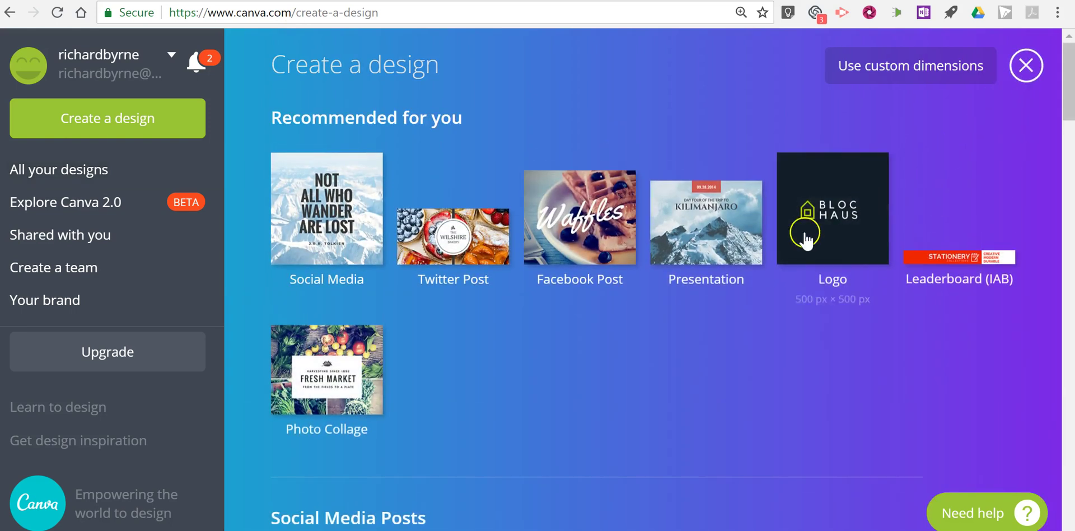
scroll(646, 283, "down", 12)
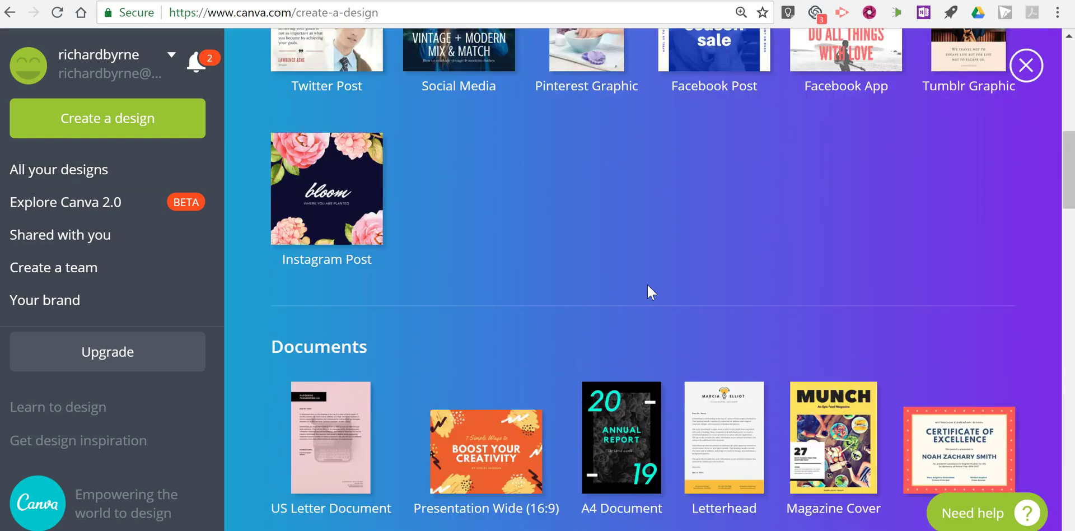
scroll(647, 284, "down", 5)
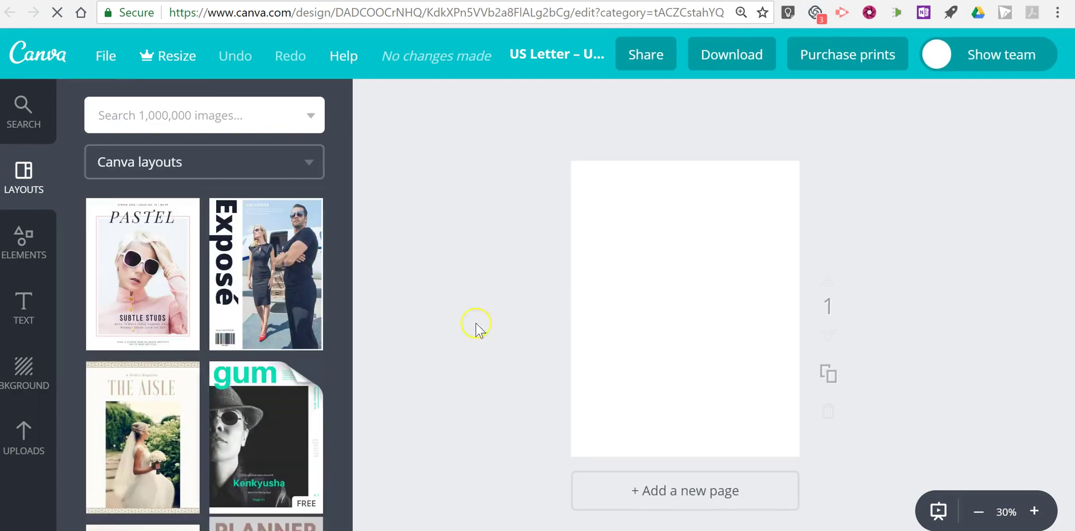
scroll(141, 247, "down", 8)
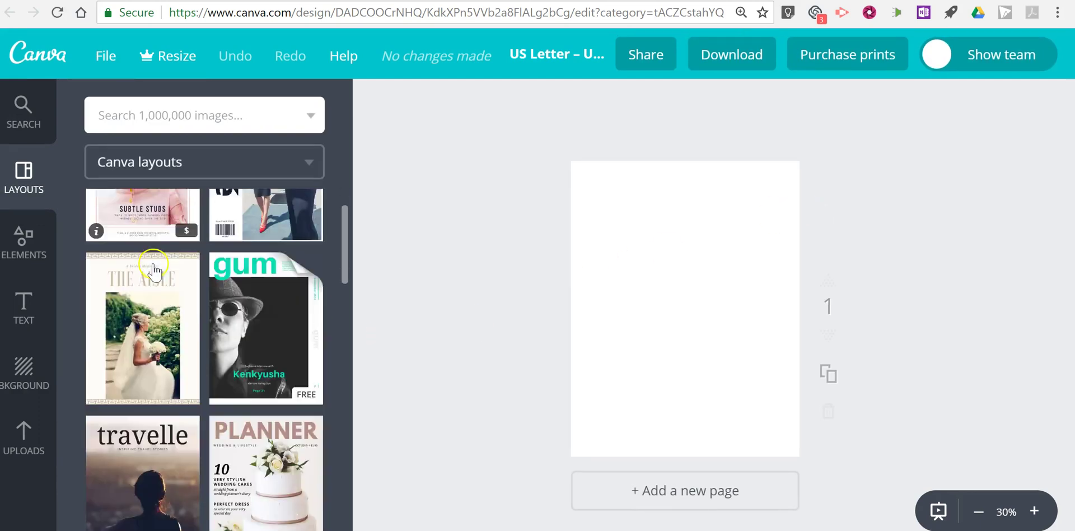
scroll(250, 369, "down", 12)
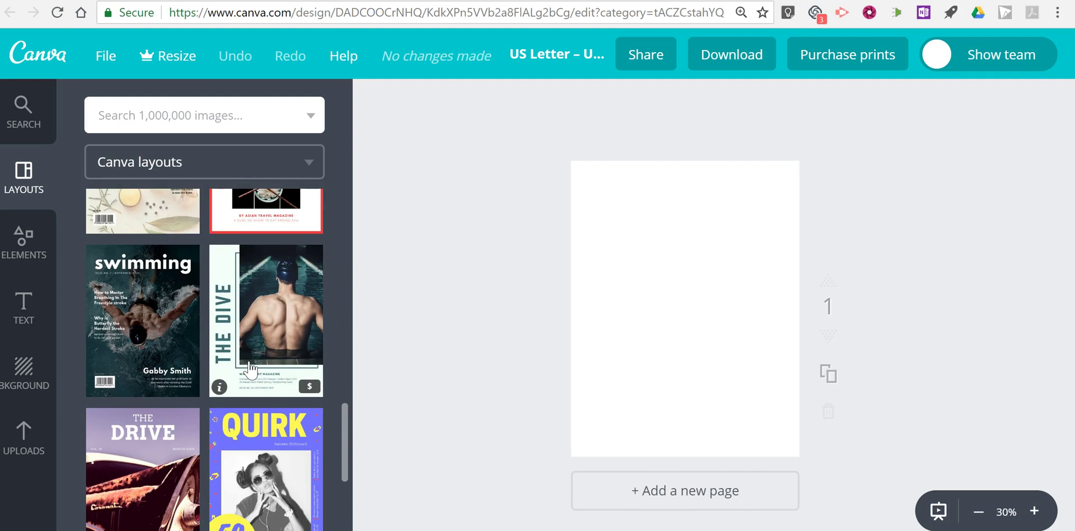
scroll(249, 350, "down", 10)
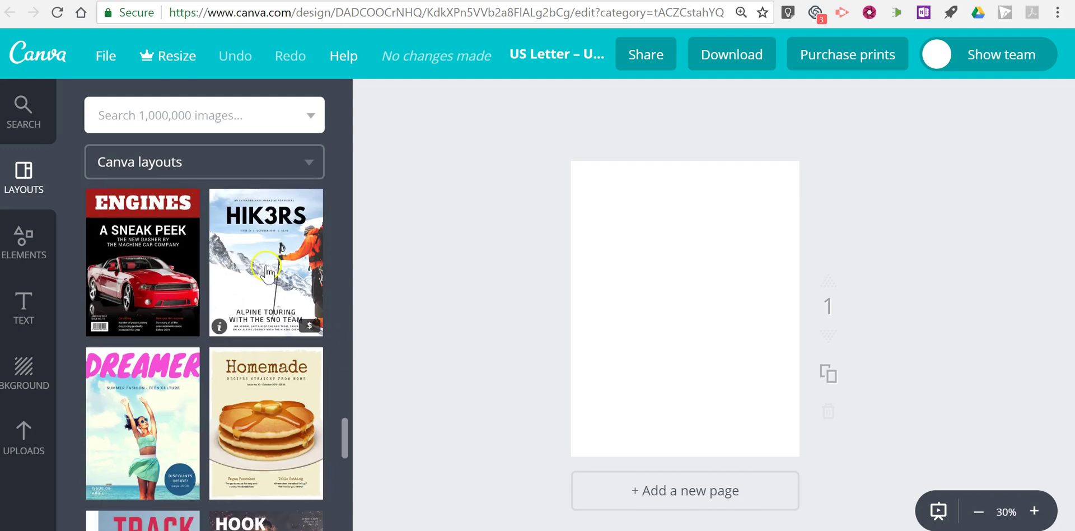
scroll(310, 328, "down", 5)
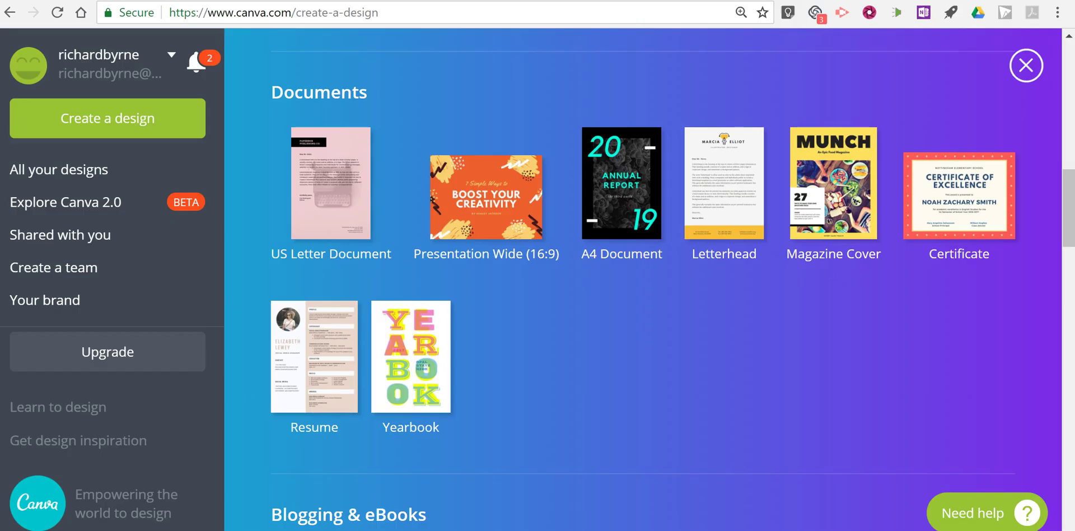
Step: Start a new blank A4 Document design
left_click(620, 206)
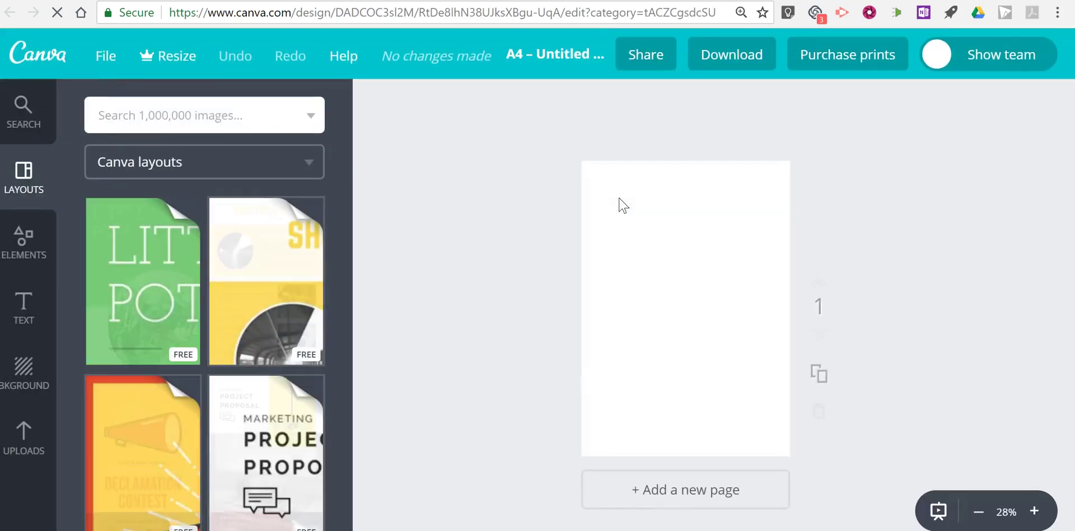
left_click(612, 204)
left_click(163, 267)
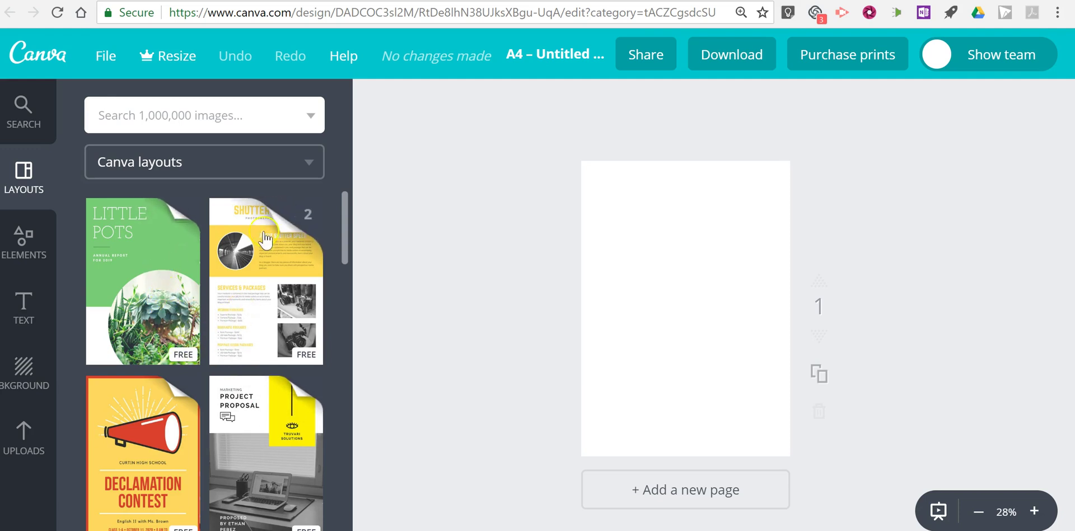
Step: Preview and close the annual report layouts, then open the Grade 4 Open House layout set
left_click(173, 292)
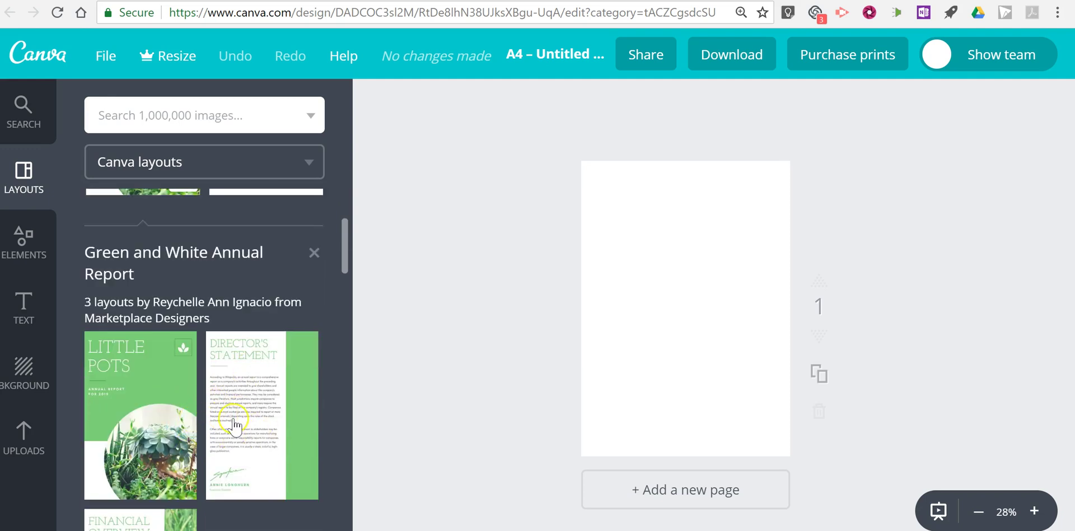
scroll(233, 425, "up", 2)
left_click(314, 339)
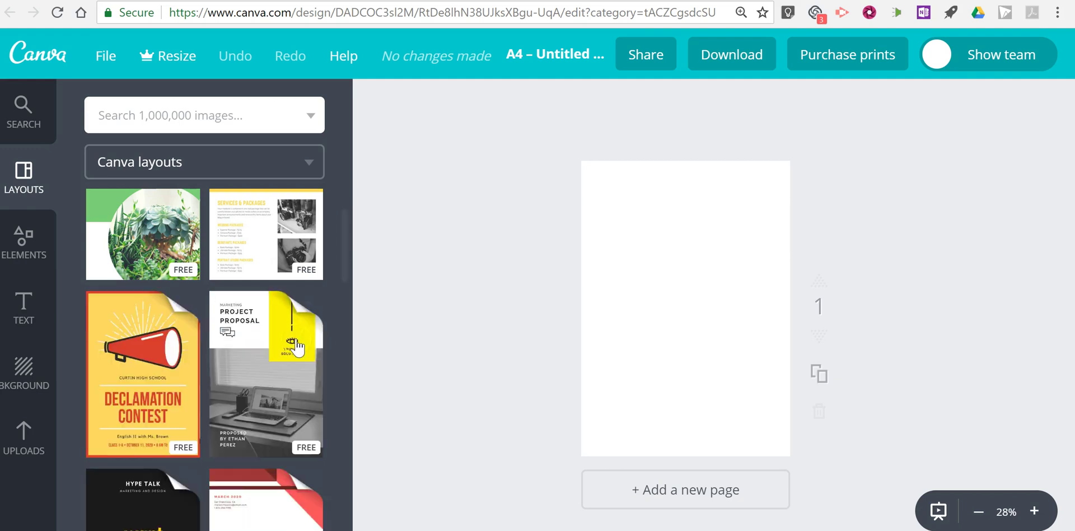
scroll(207, 288, "up", 2)
scroll(207, 288, "down", 8)
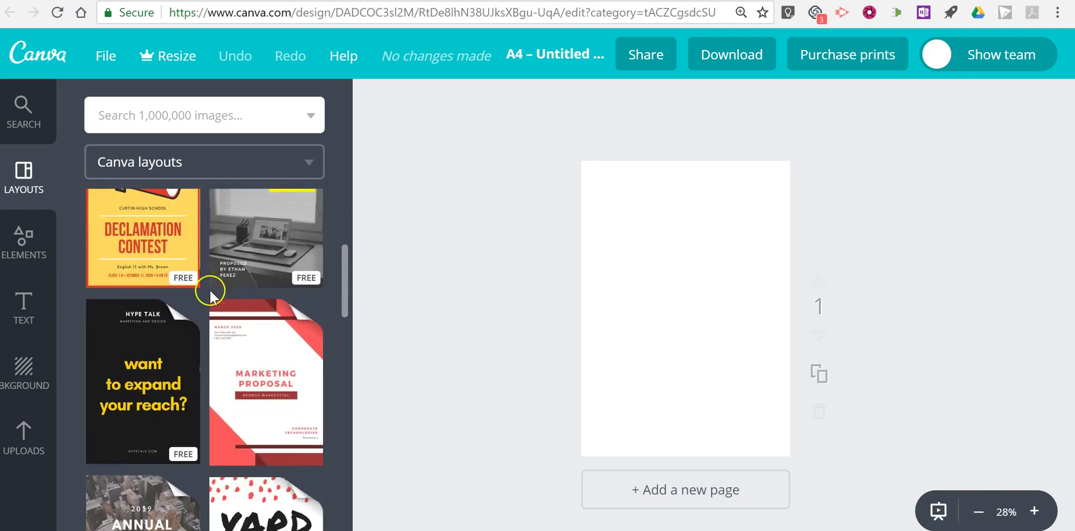
scroll(289, 329, "down", 6)
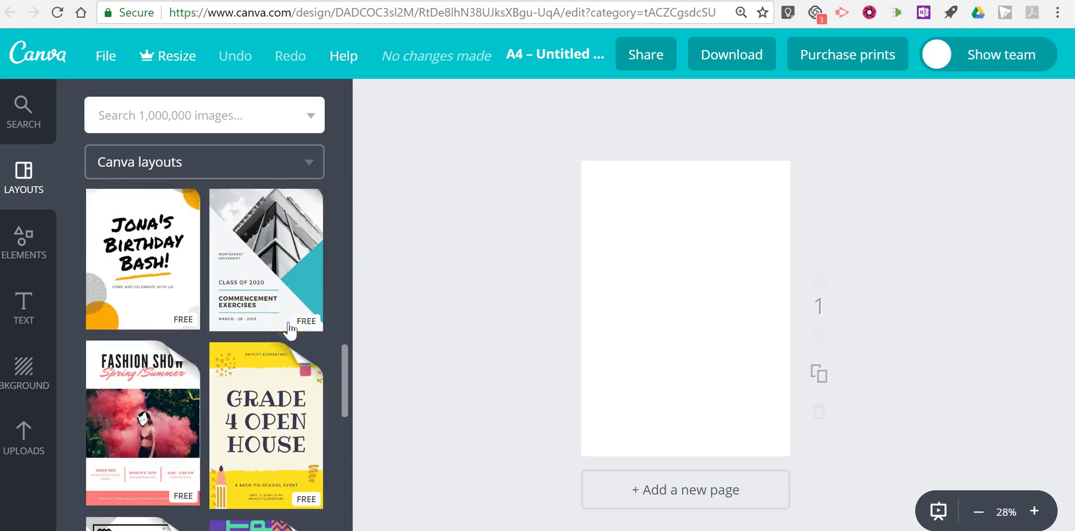
scroll(273, 307, "up", 2)
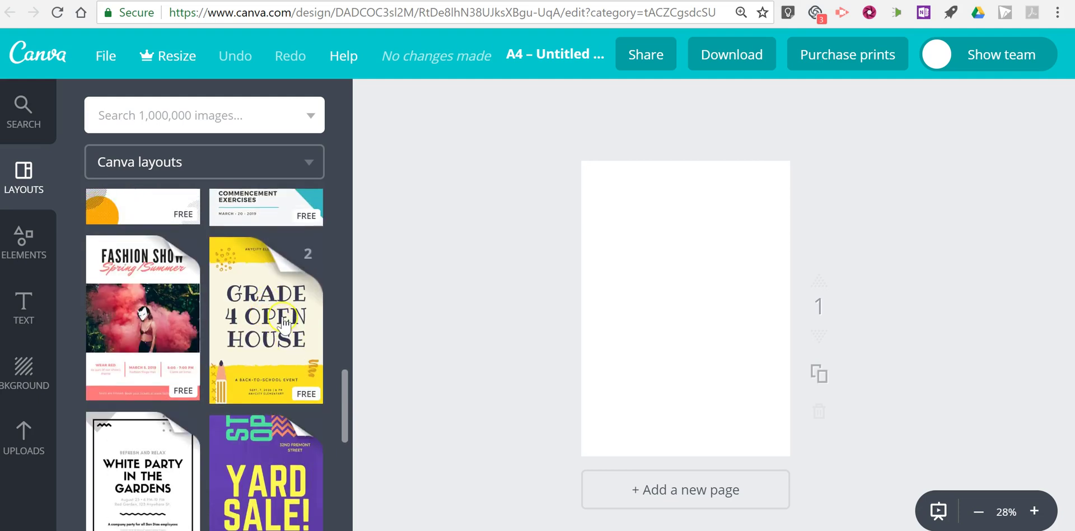
left_click(284, 323)
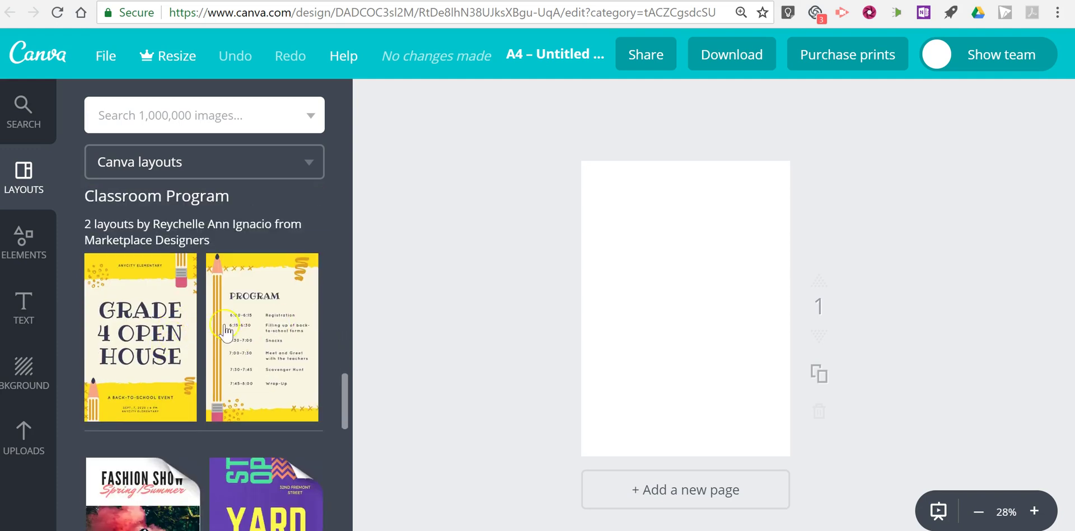
left_click(160, 343)
Step: Apply the Grade 4 Open House cover layout and zoom the page to 50%
left_click(164, 343)
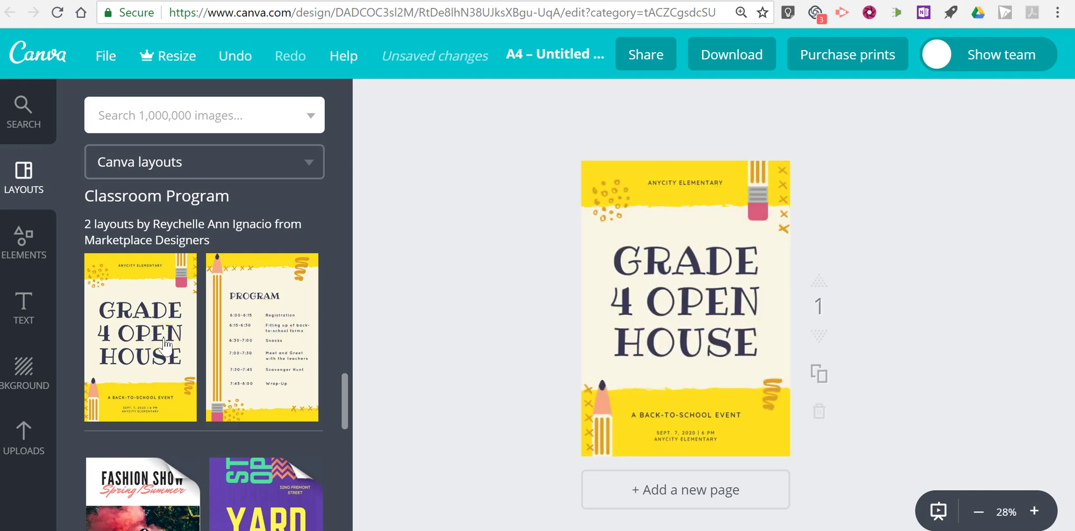
left_click(1034, 510)
scroll(934, 267, "up", 2)
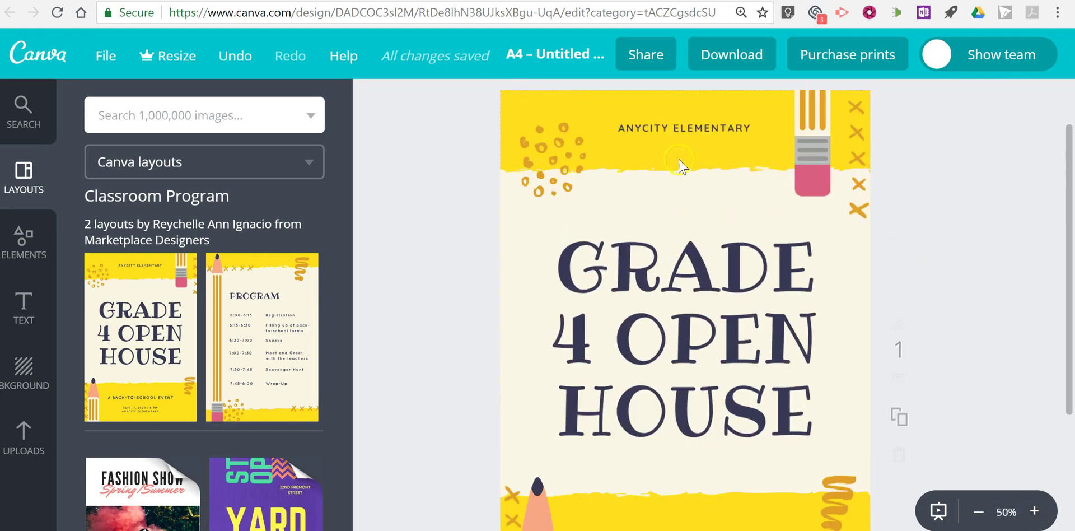
Step: Replace the ANYCITY ELEMENTARY header with 'MY SCHOOL IS AWESOME'
left_click(677, 130)
double_click(677, 130)
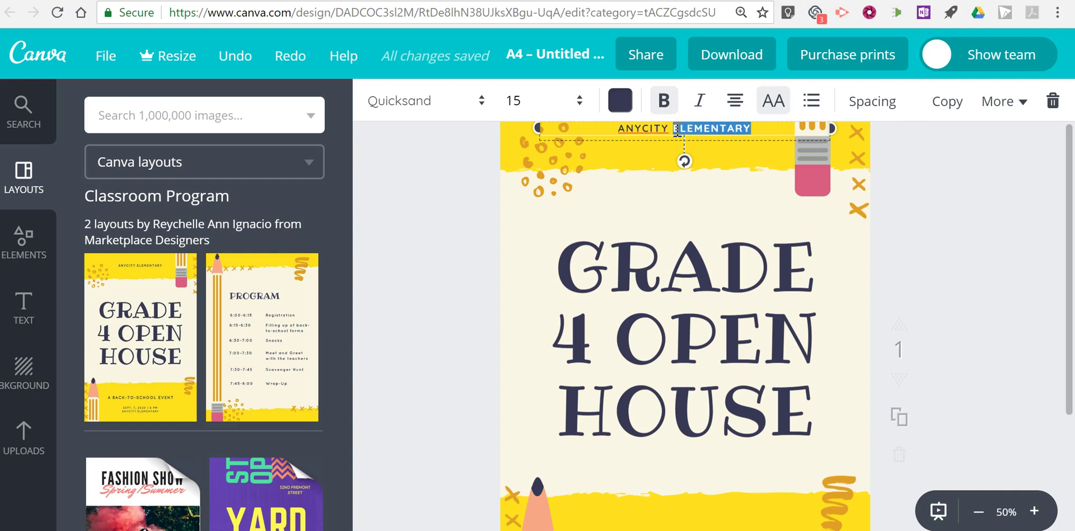
type("MY SC")
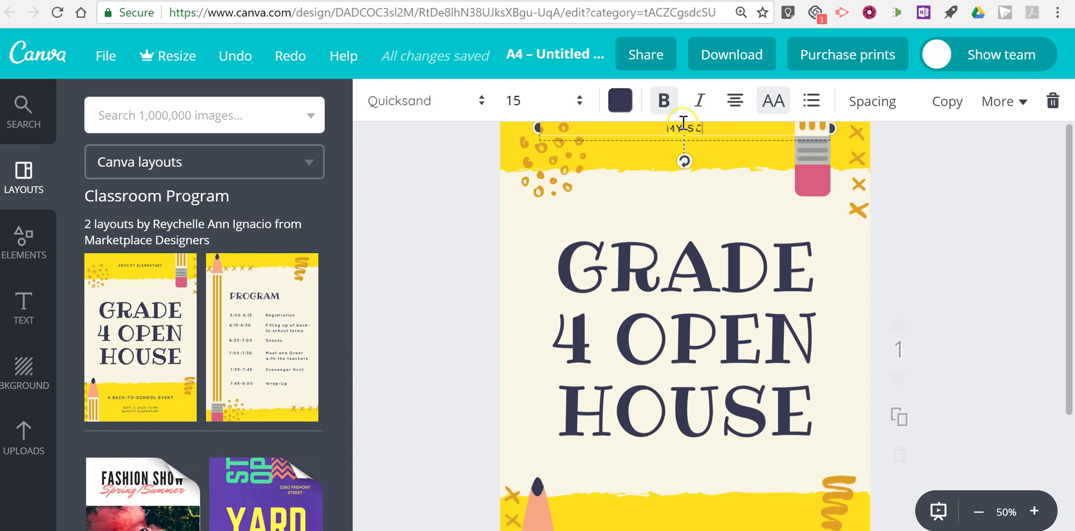
type("HOOL")
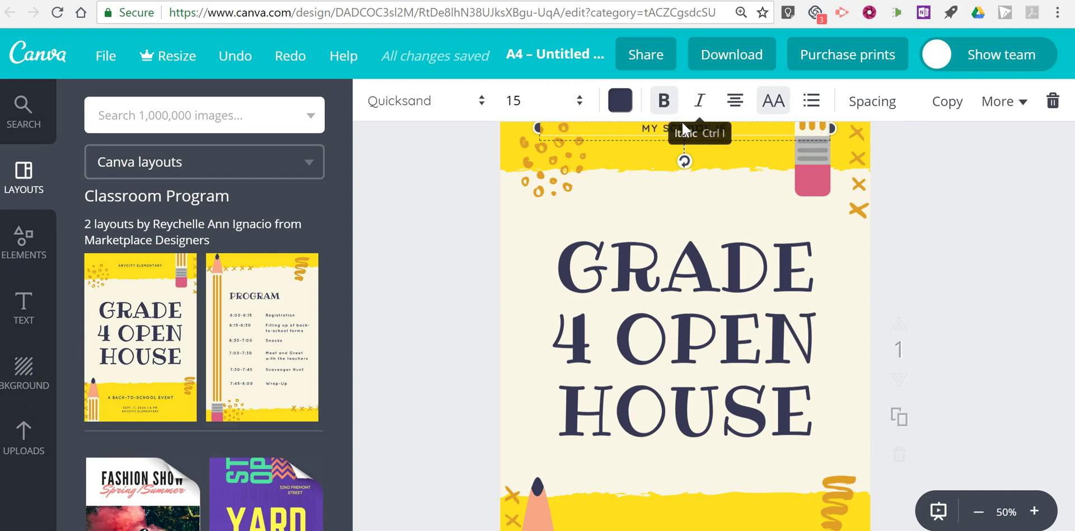
type(" IS AWESOME")
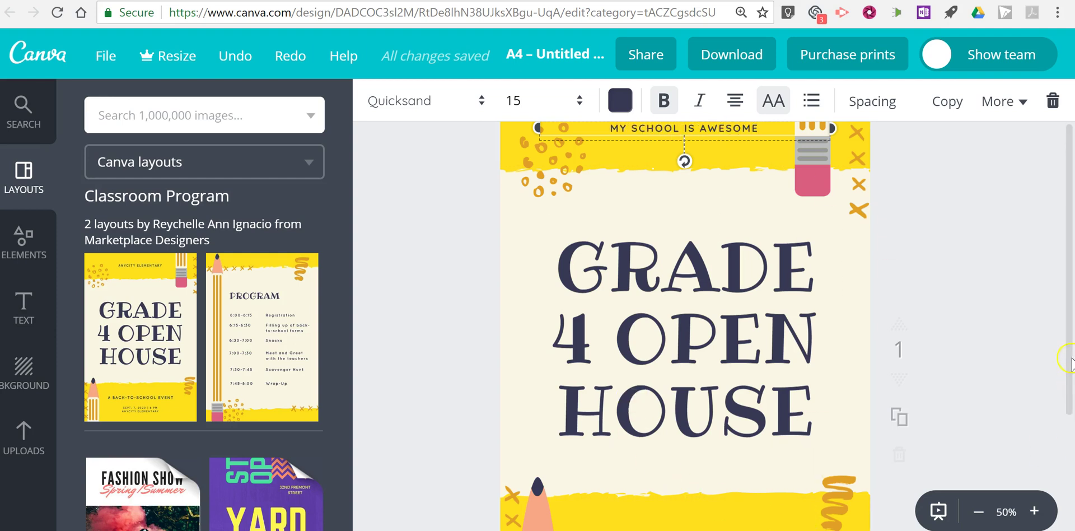
Step: Add a second page with the Program layout, then delete that page
scroll(1031, 353, "down", 5)
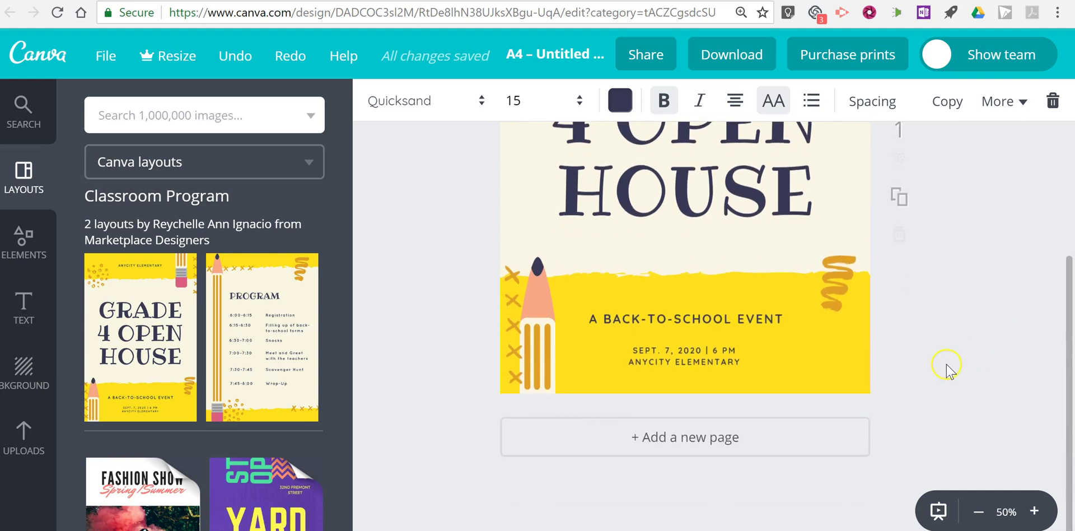
left_click(721, 441)
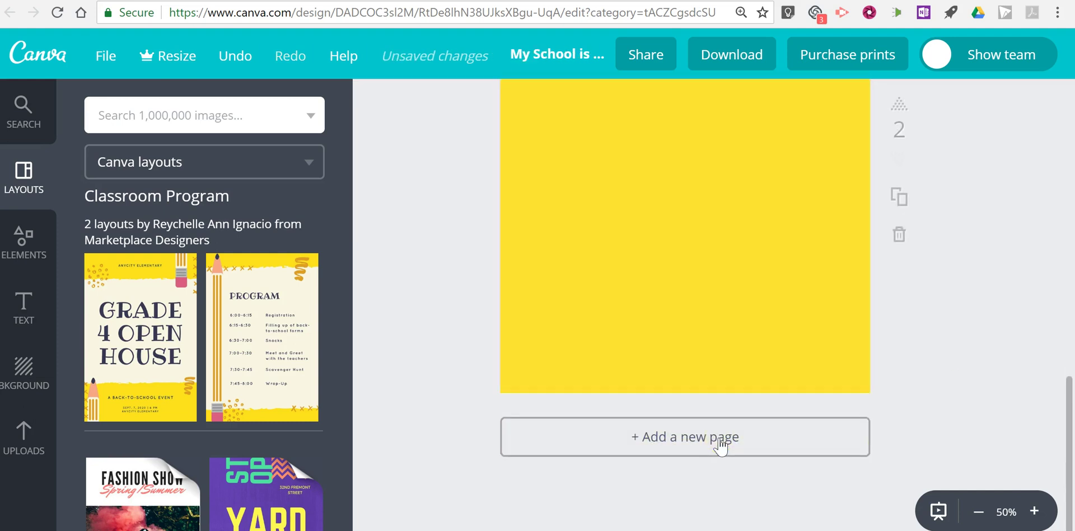
left_click(272, 327)
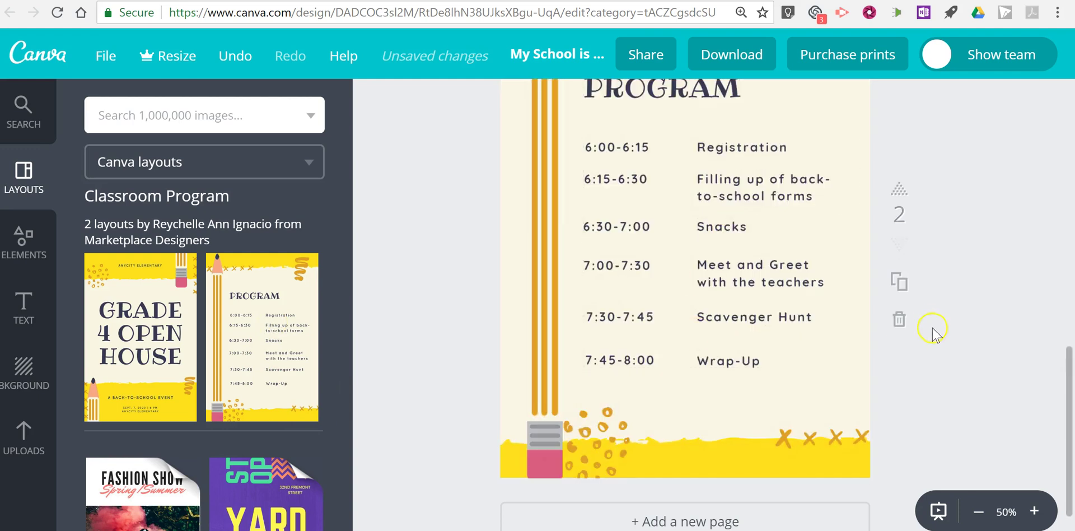
scroll(918, 370, "up", 3)
scroll(907, 409, "down", 3)
left_click(897, 320)
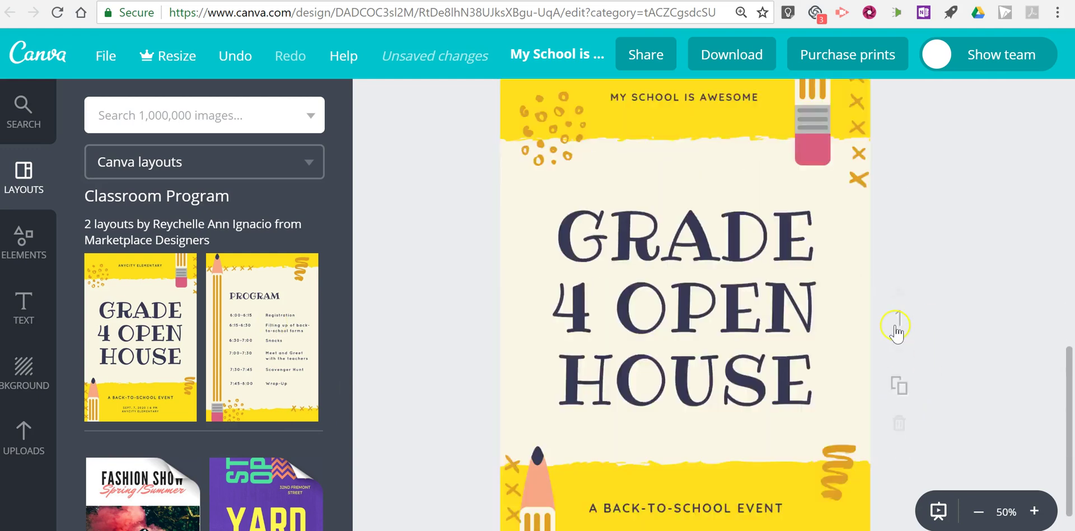
Step: Add a fresh blank second page and place an 'Add subheading' text box on it
scroll(702, 342, "down", 5)
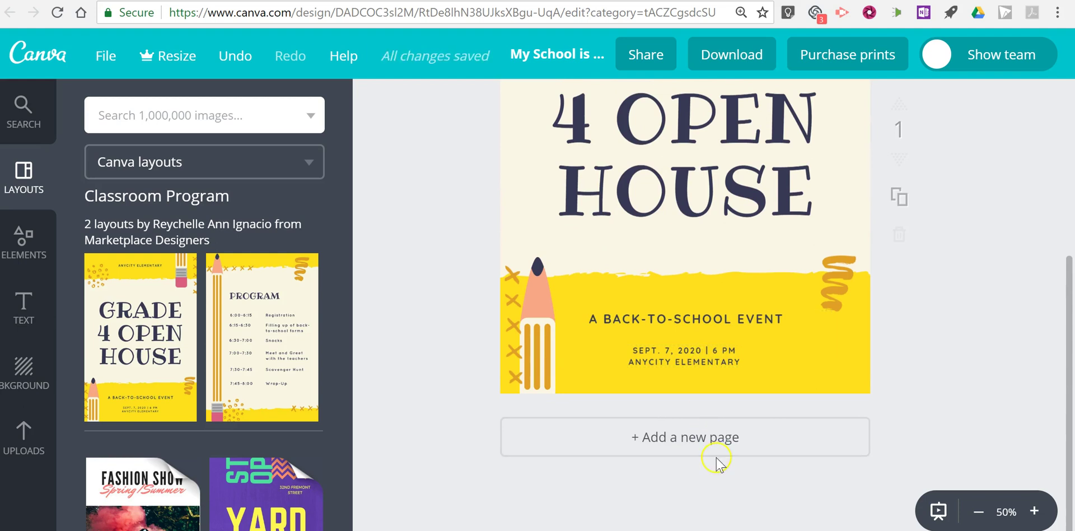
left_click(705, 447)
scroll(930, 390, "up", 3)
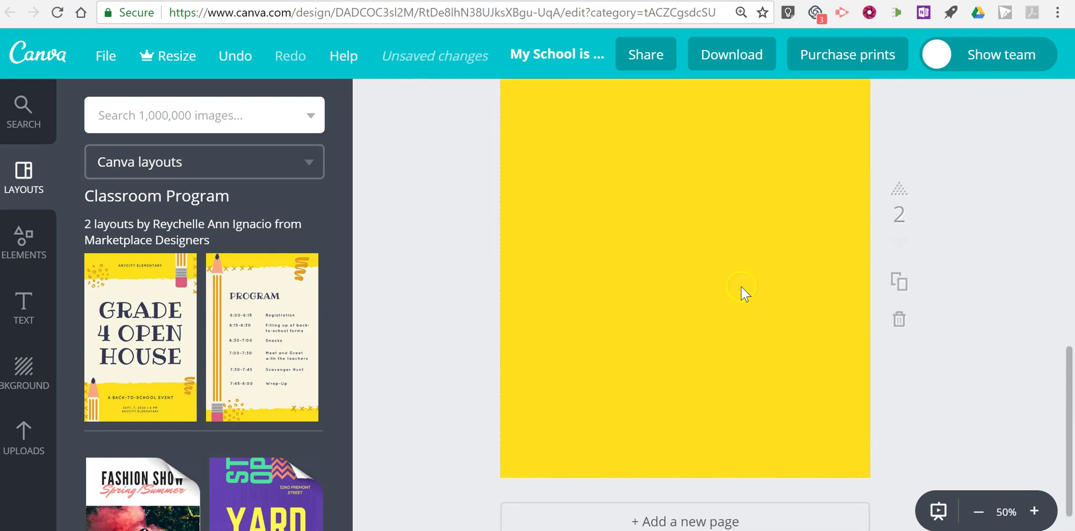
left_click(35, 312)
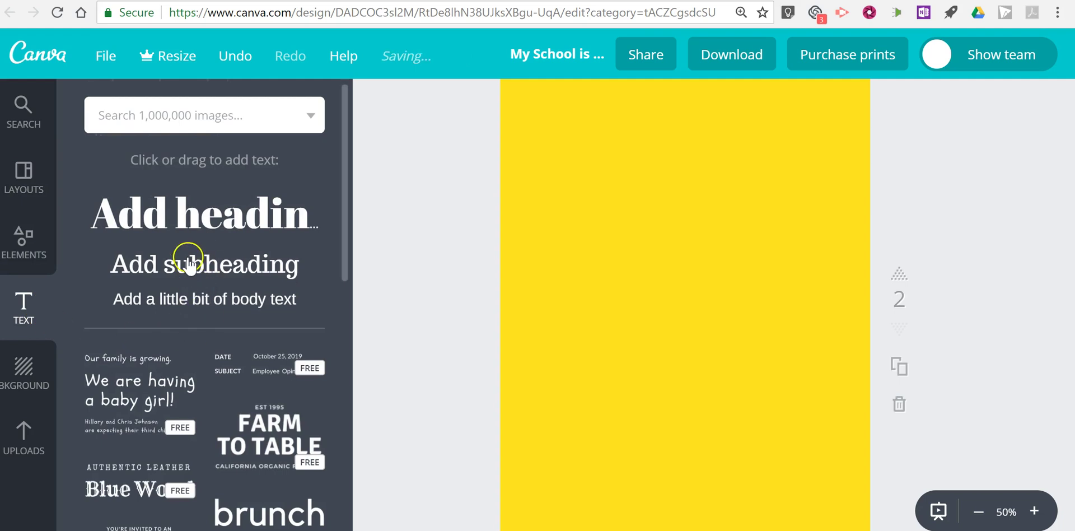
left_click(189, 263)
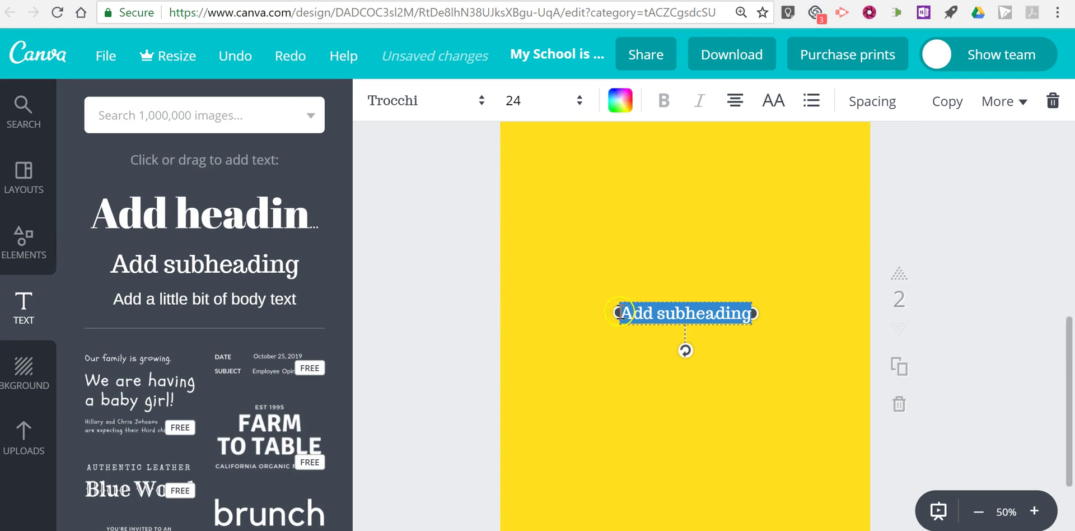
Step: Widen the subheading text box on both sides and move it near the top of page 2
left_click_drag(615, 313, 545, 312)
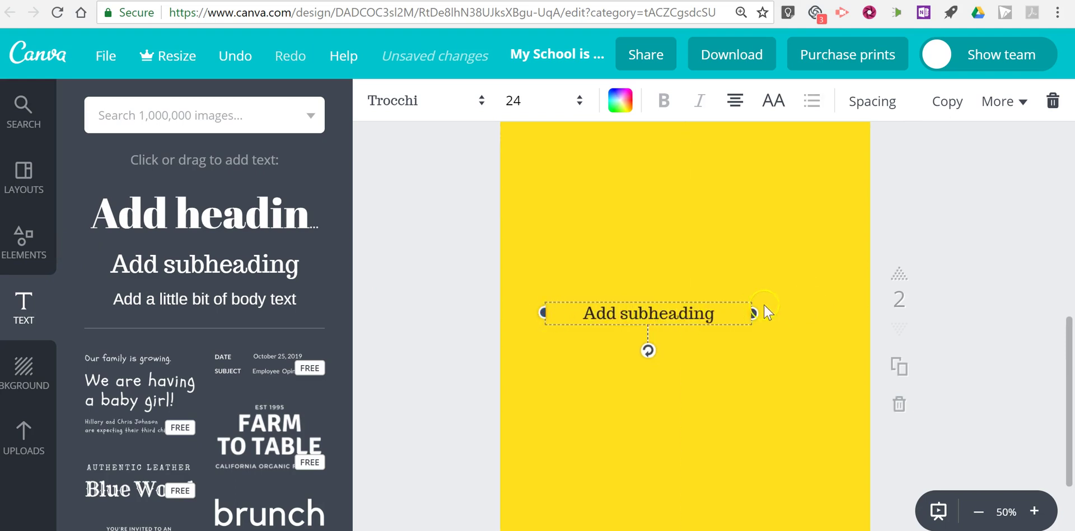
left_click_drag(752, 311, 849, 313)
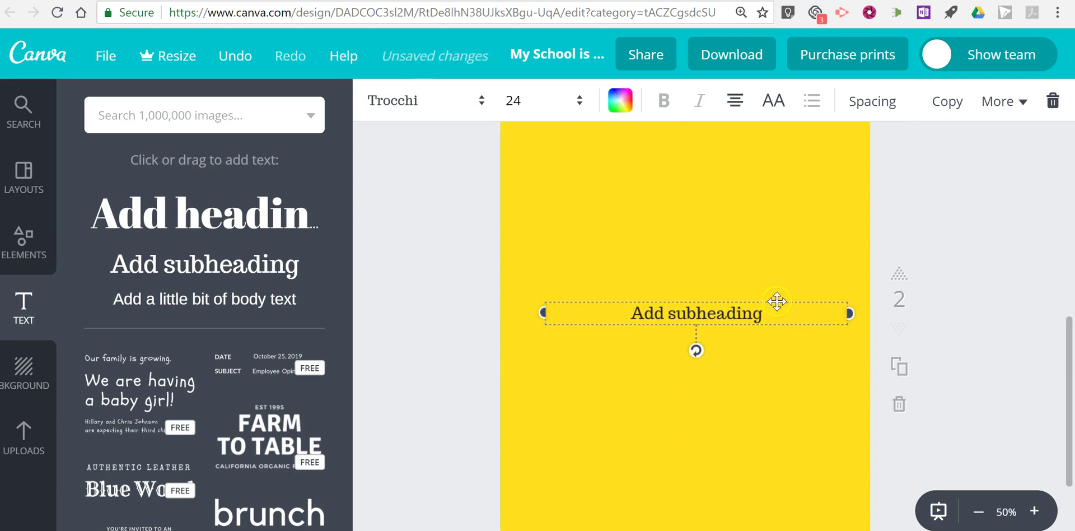
left_click_drag(777, 301, 760, 163)
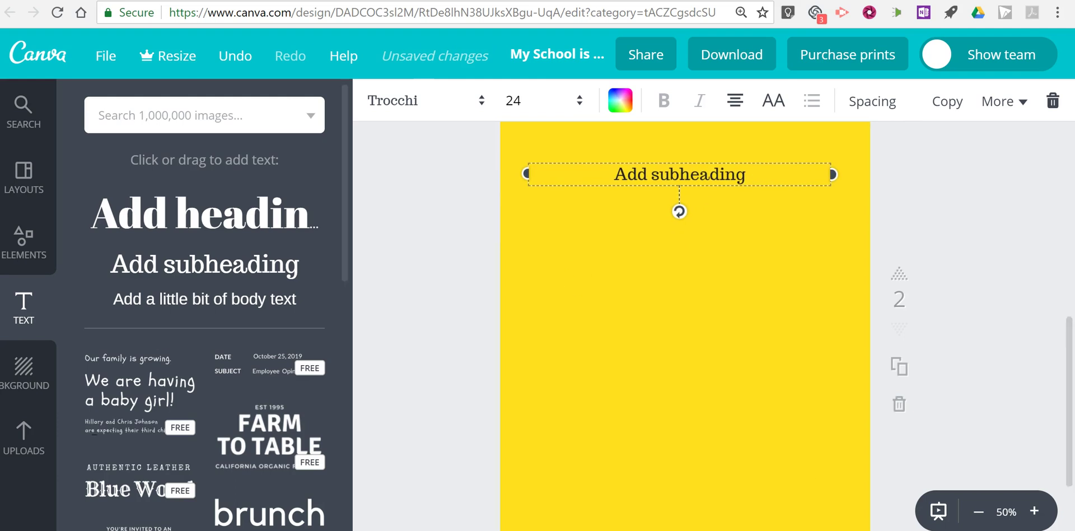
Step: Search photos for 'school' and place a smaller pencil-cup photo beneath the subheading
left_click(27, 244)
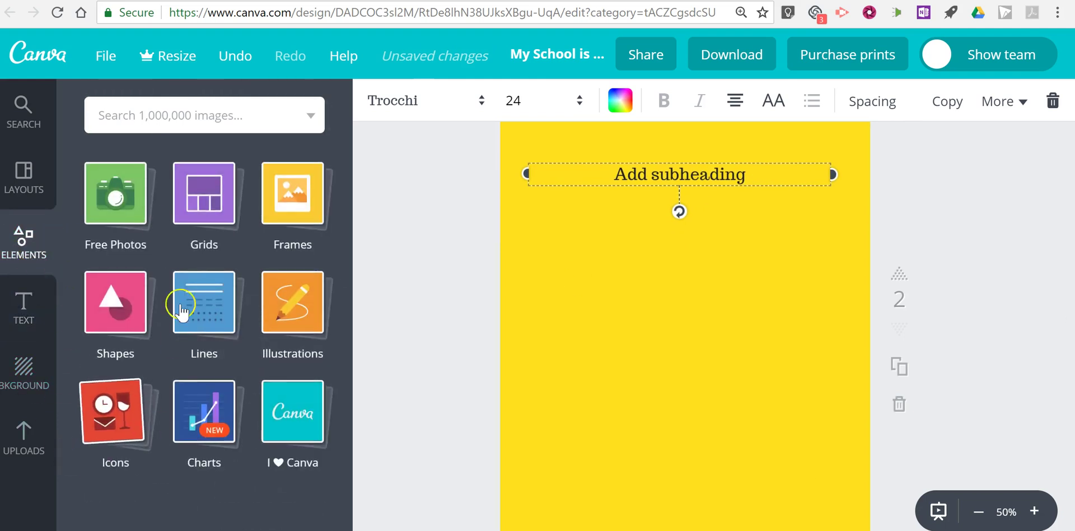
left_click(119, 187)
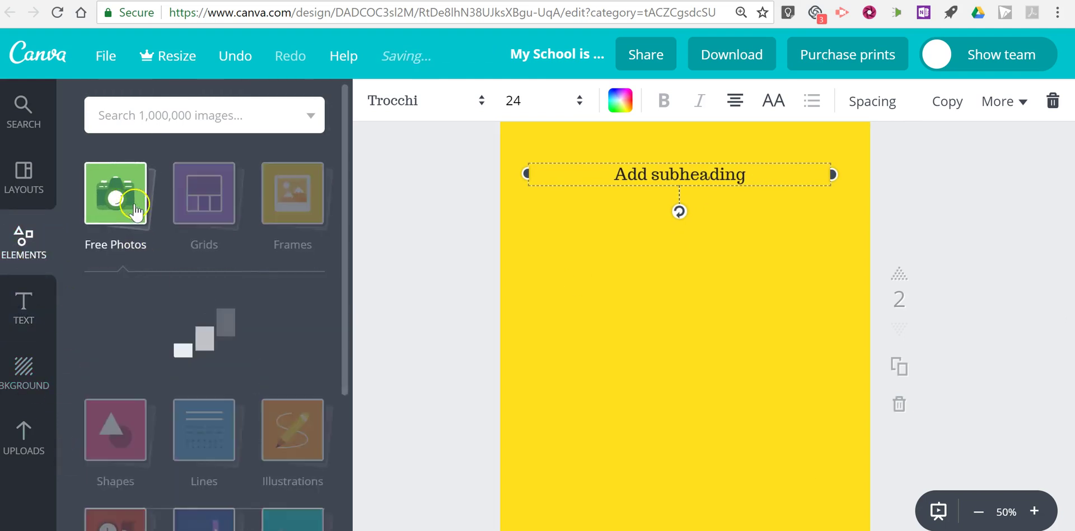
left_click(197, 116)
type("scho")
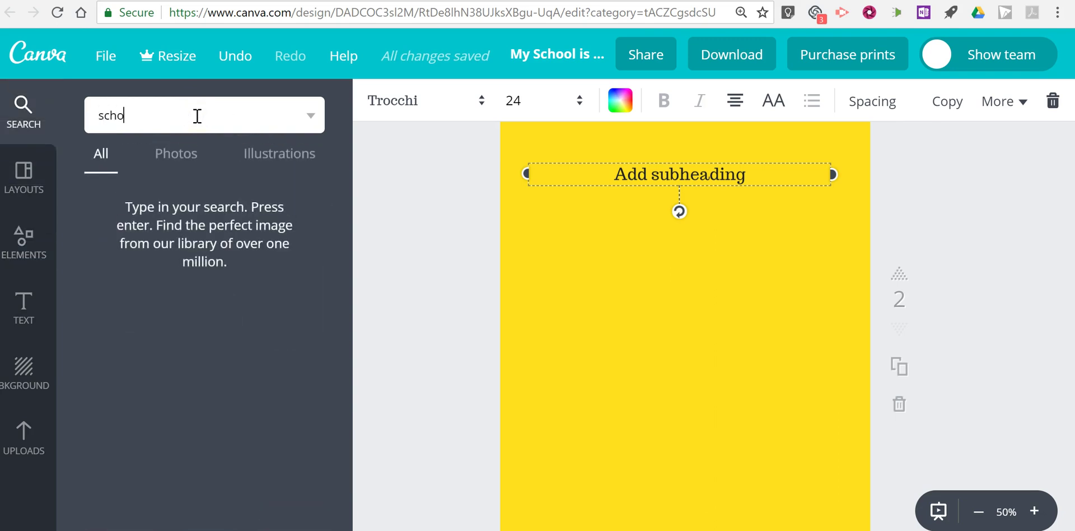
type("ol")
key("Return")
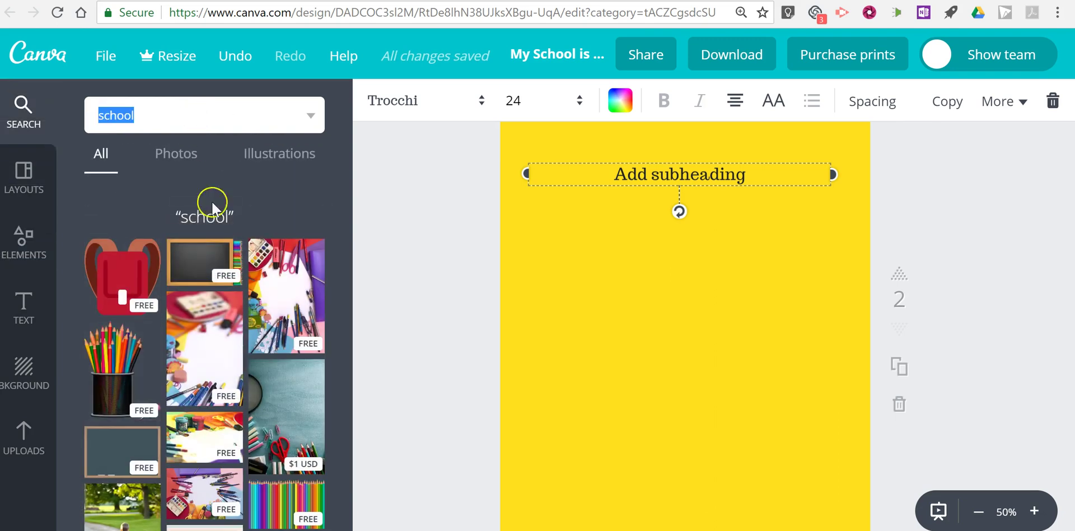
mouse_move(120, 358)
left_mouse_down()
mouse_move(597, 377)
mouse_move(629, 341)
mouse_move(665, 360)
left_mouse_up()
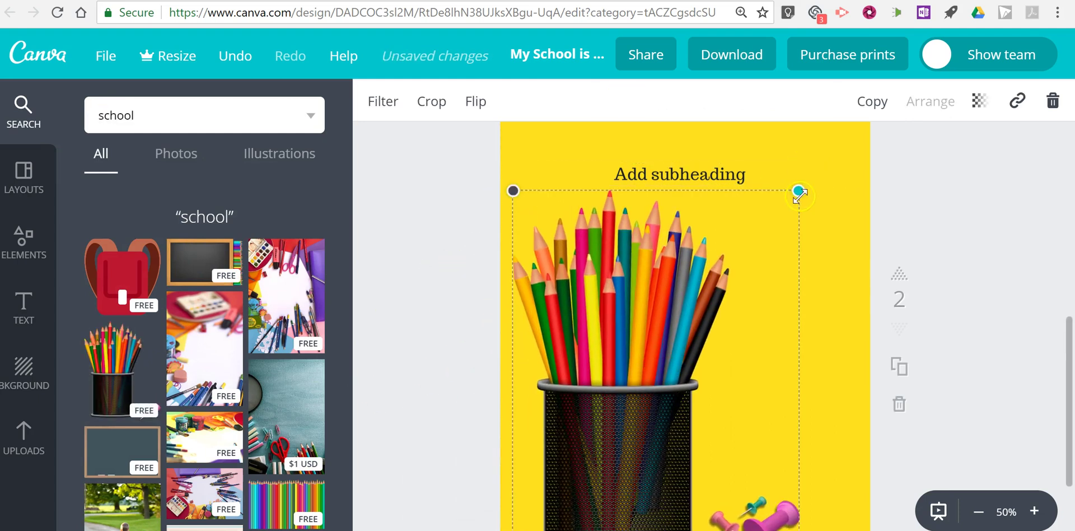
left_click_drag(799, 191, 689, 332)
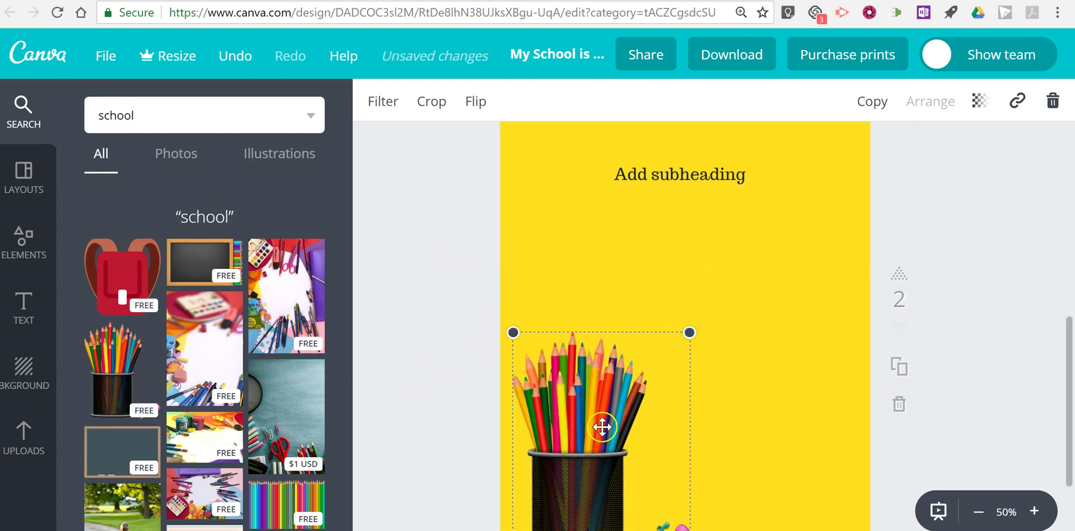
left_click_drag(601, 427, 603, 358)
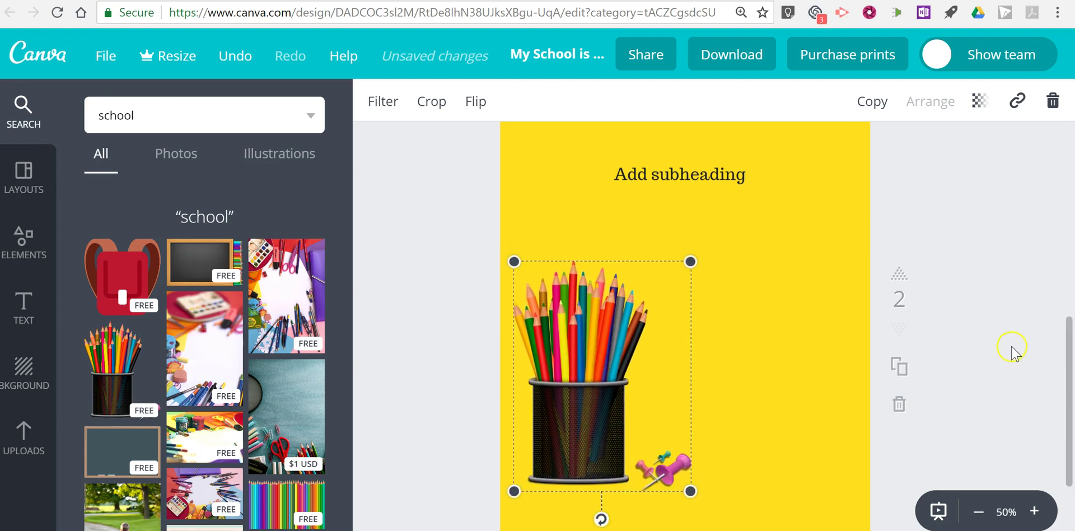
Step: Share the design with the collaborator's e-mail as Can edit and invite them to the team
scroll(1010, 358, "up", 10)
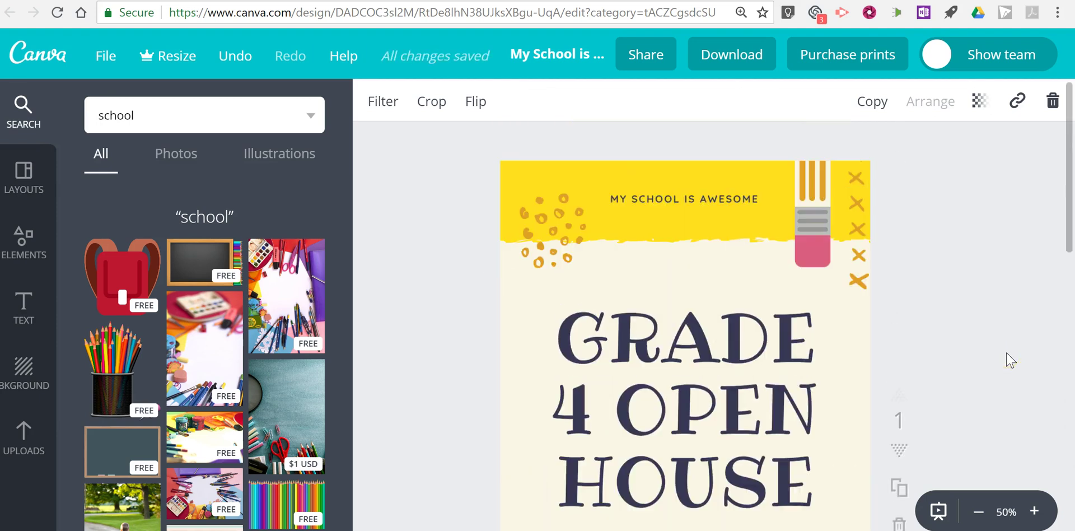
left_click(645, 61)
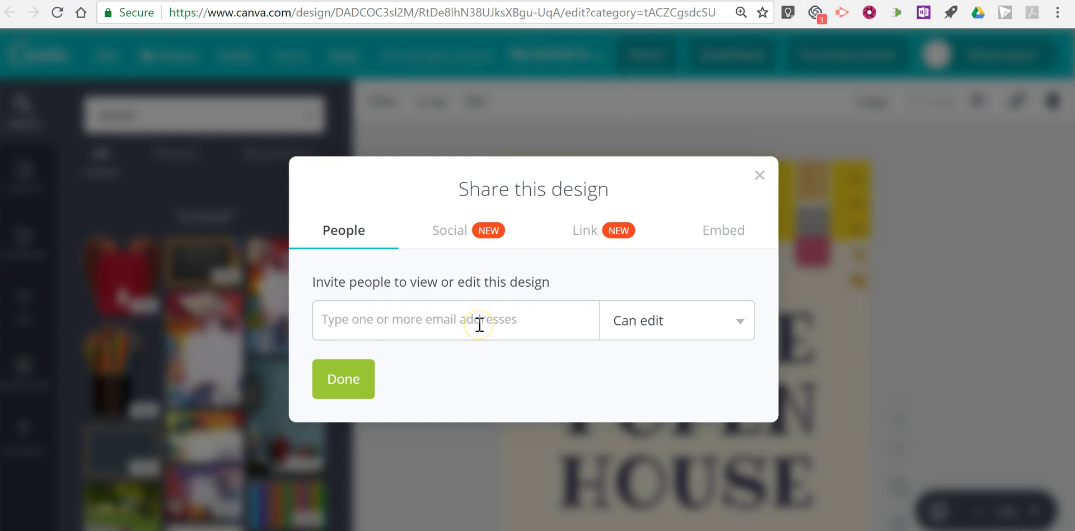
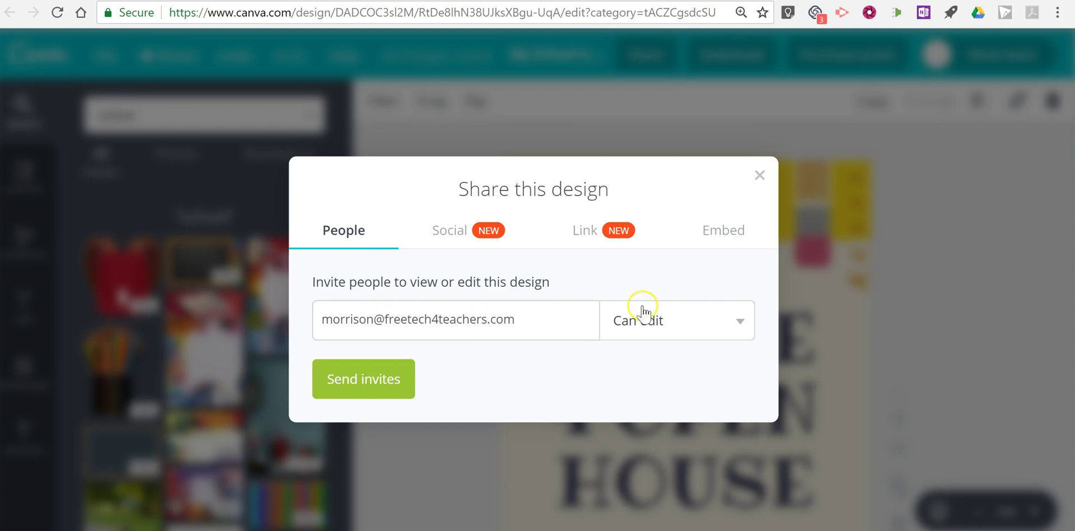
left_click(365, 392)
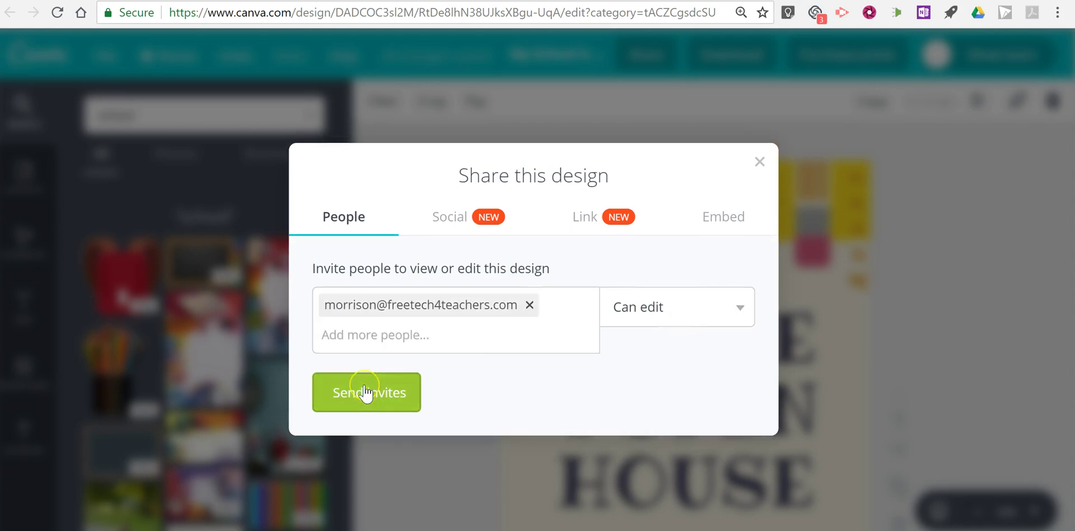
left_click(365, 391)
left_click(717, 342)
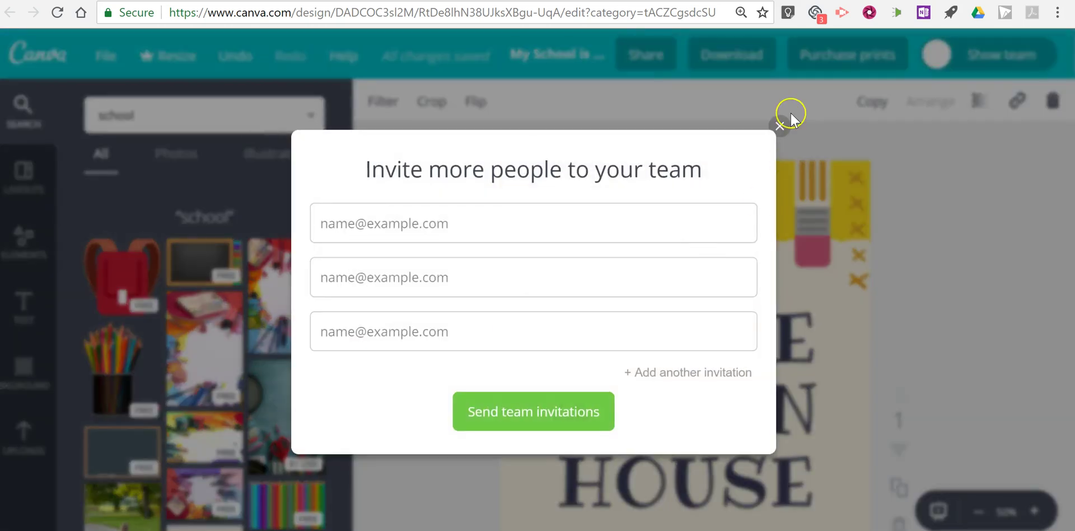
left_click(782, 126)
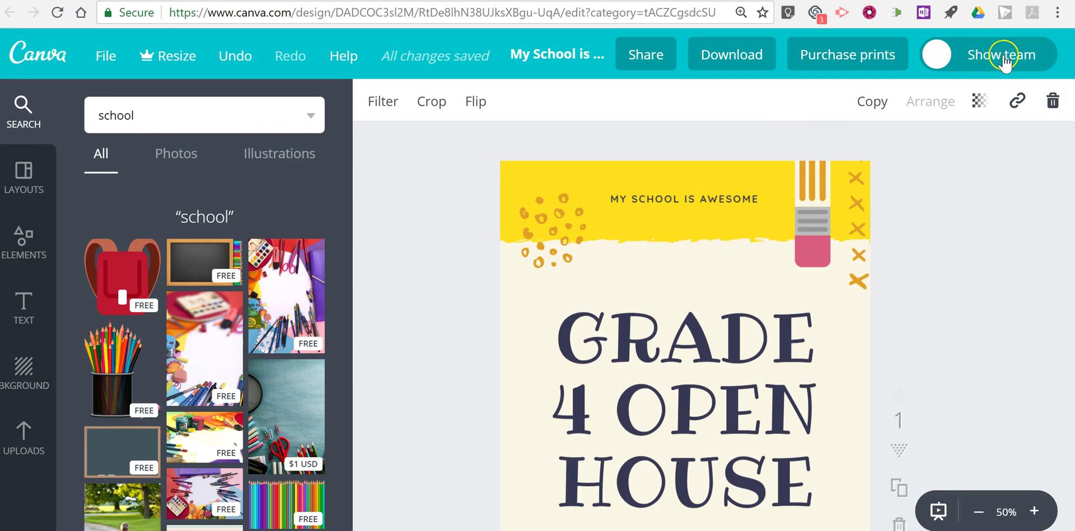
Step: Switch on Make public in the visibility settings, keeping the team shown, and save changes
left_click(1004, 63)
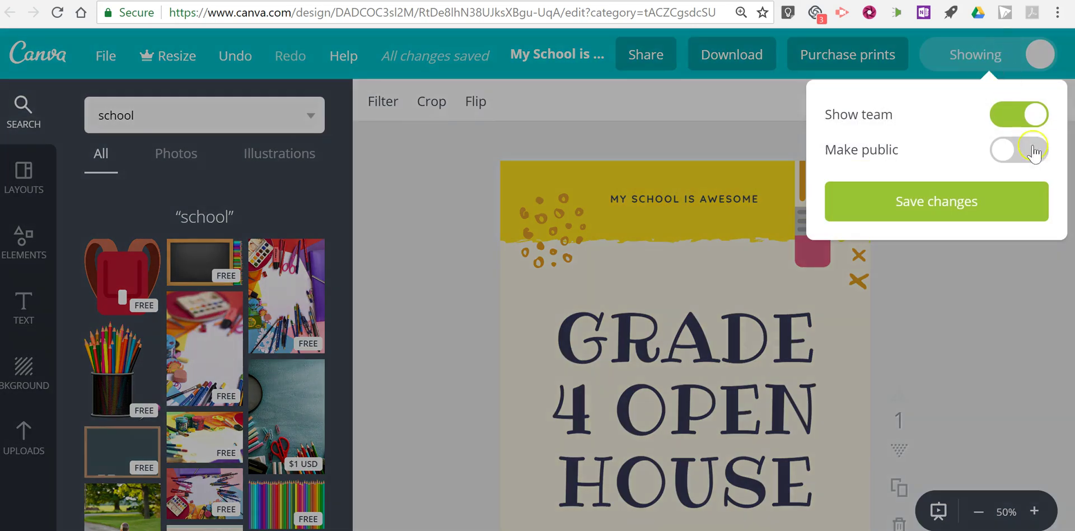
left_click(1035, 150)
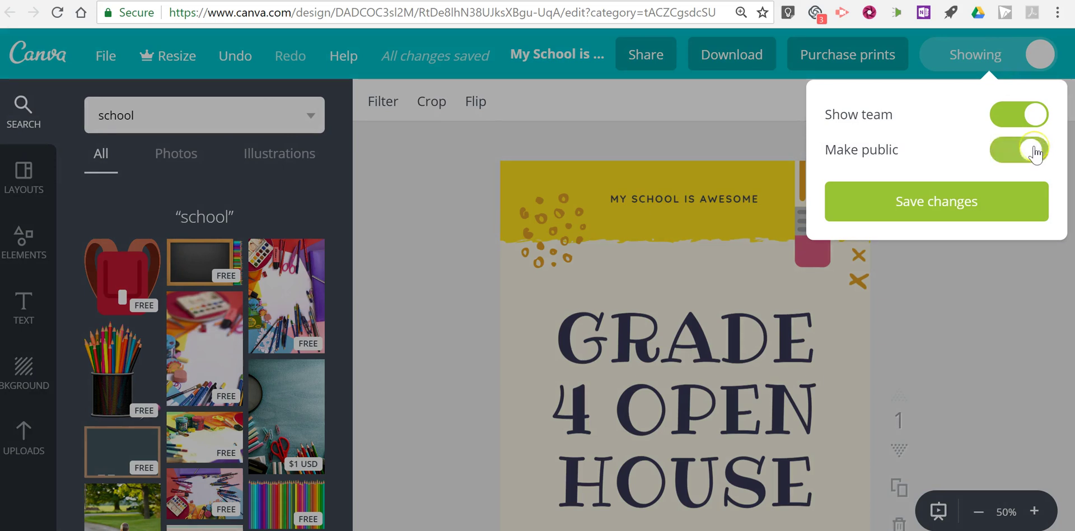
left_click(948, 209)
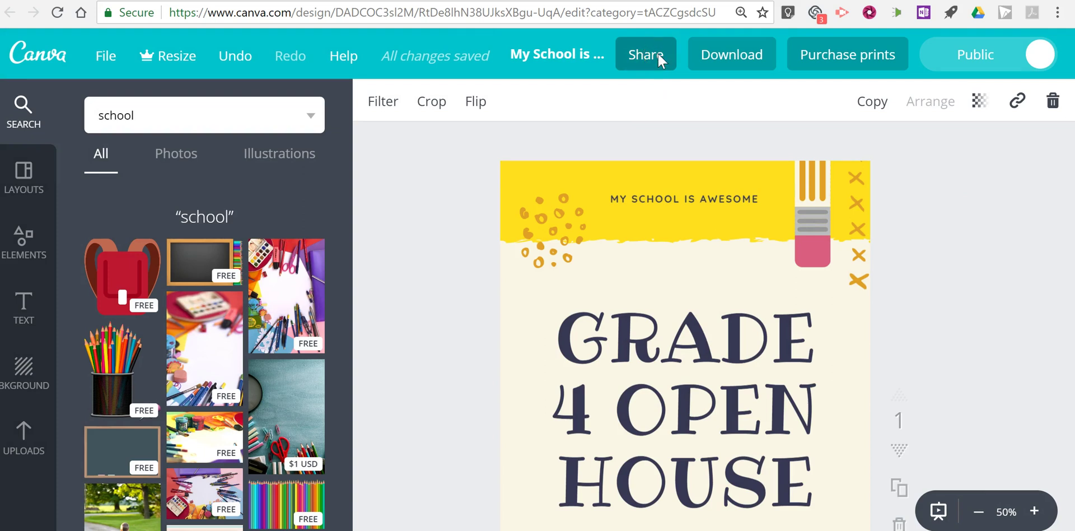
Step: Change the shareable link's permission from Can edit to Can view
left_click(657, 53)
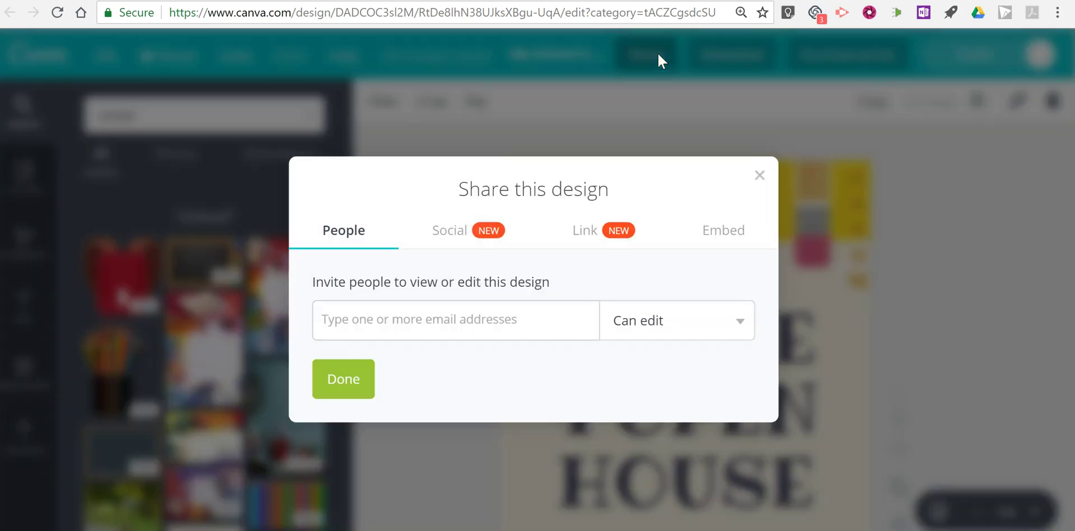
left_click(590, 242)
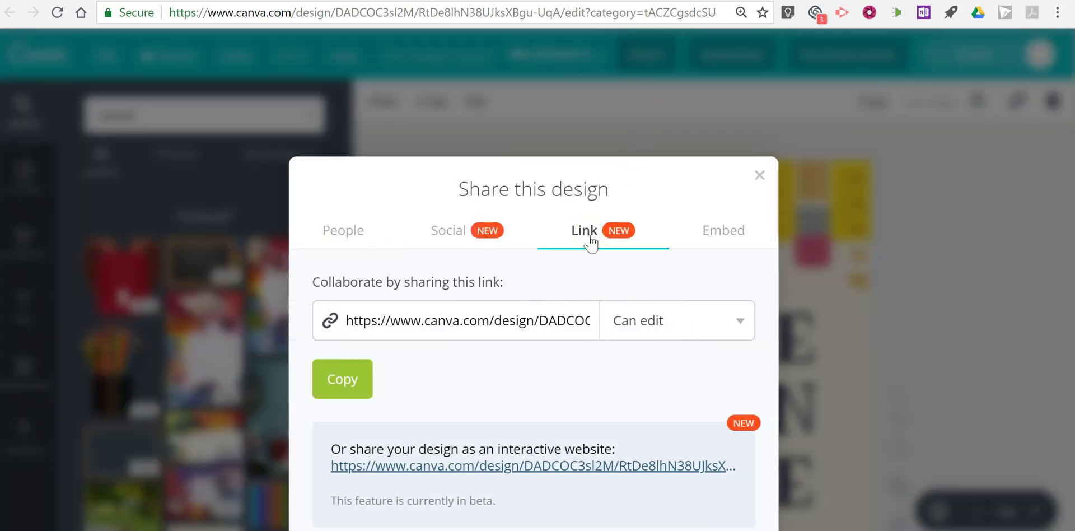
left_click(451, 322)
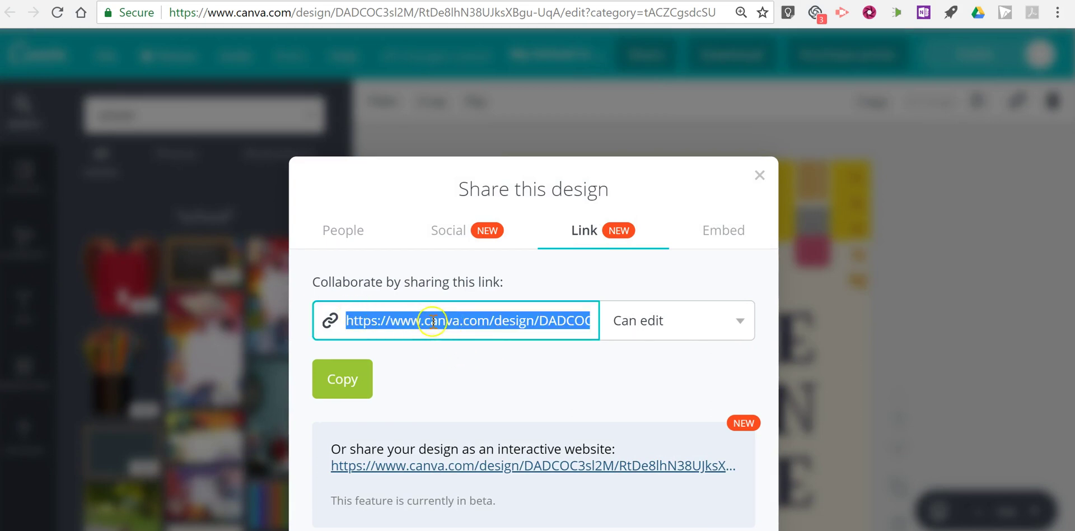
left_click(679, 320)
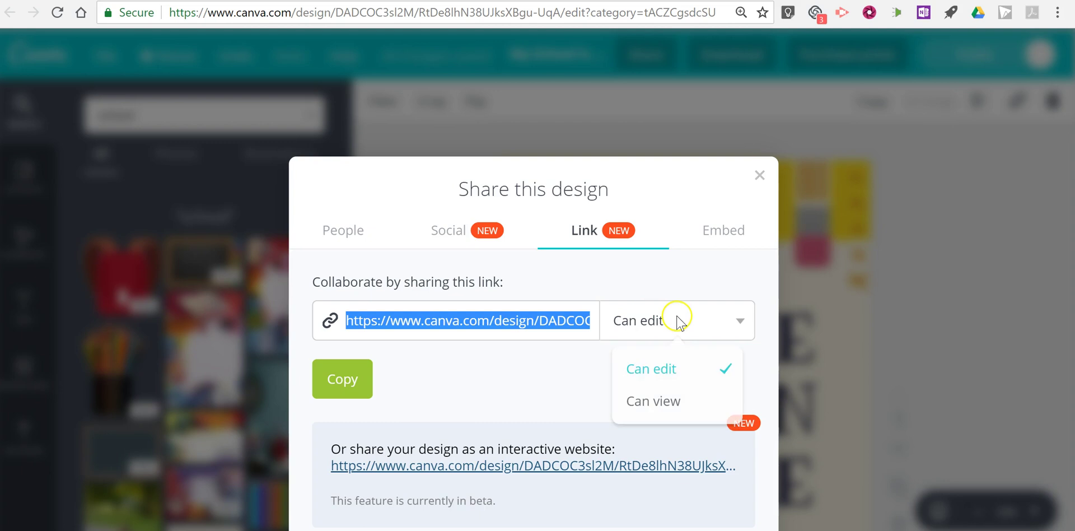
left_click(690, 412)
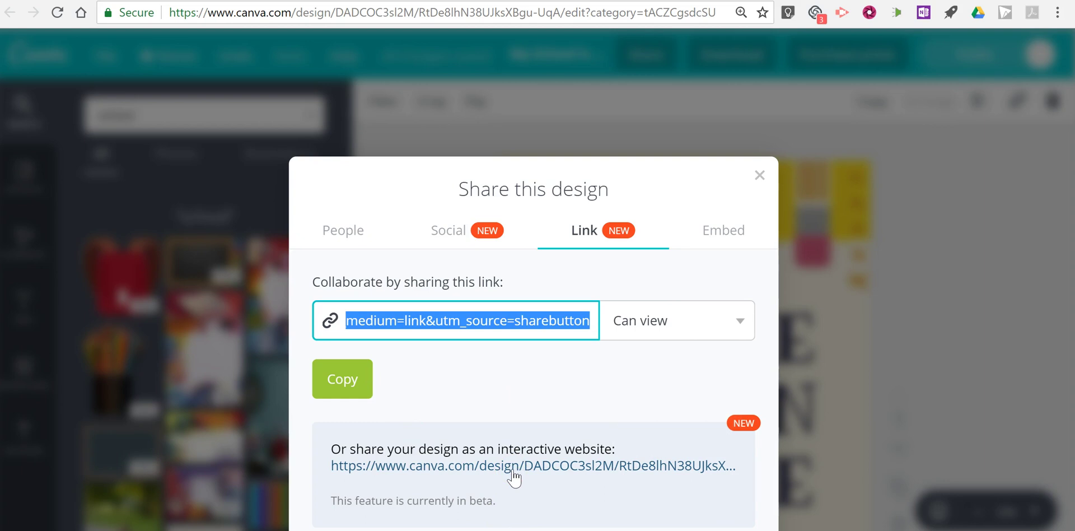
Step: Look at the Embed tab's HTML embed codes, then close the sharing dialog
left_click(568, 407)
left_click(743, 229)
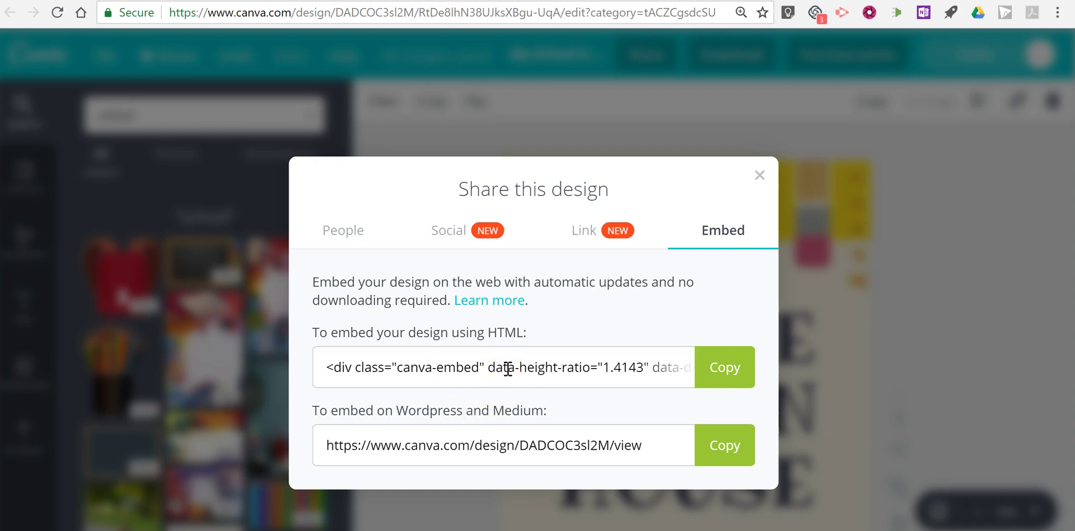
left_click(759, 175)
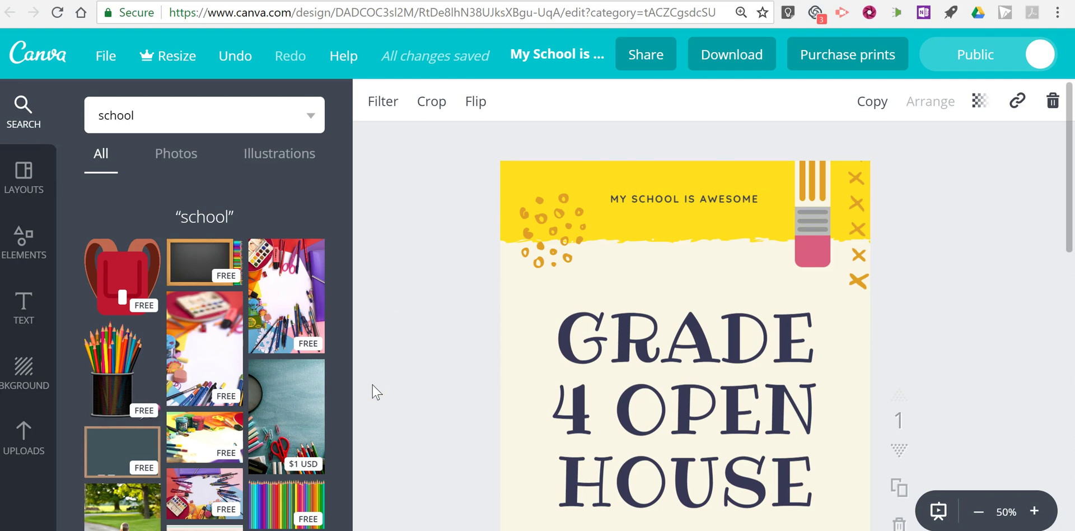
left_click(473, 307)
left_click(423, 362)
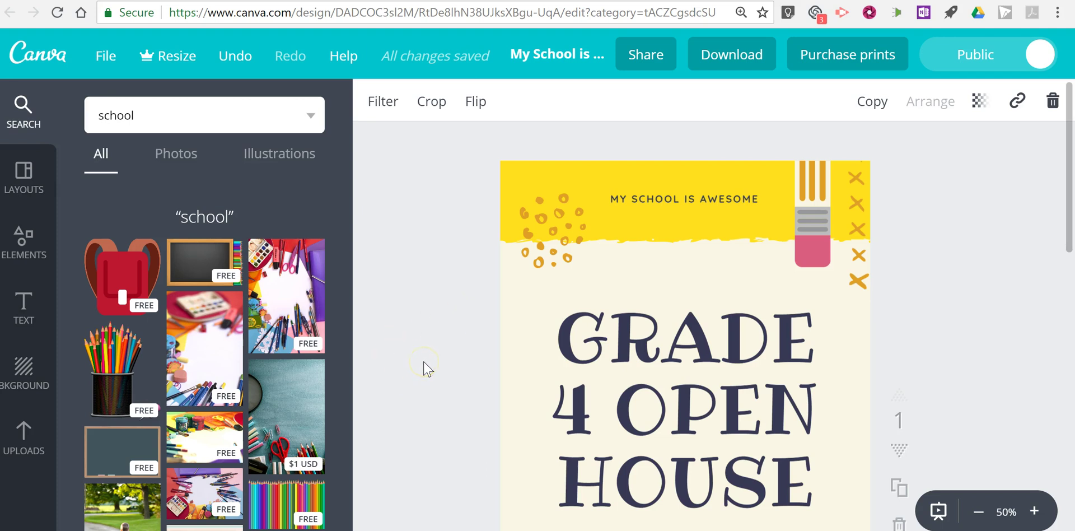